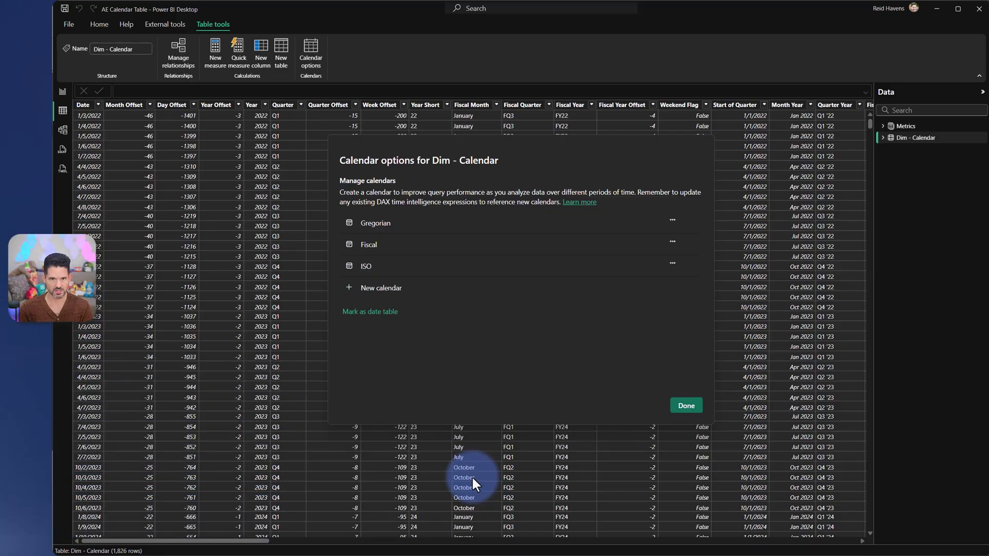
{"action": "left_click", "coordinate": [688, 406]}
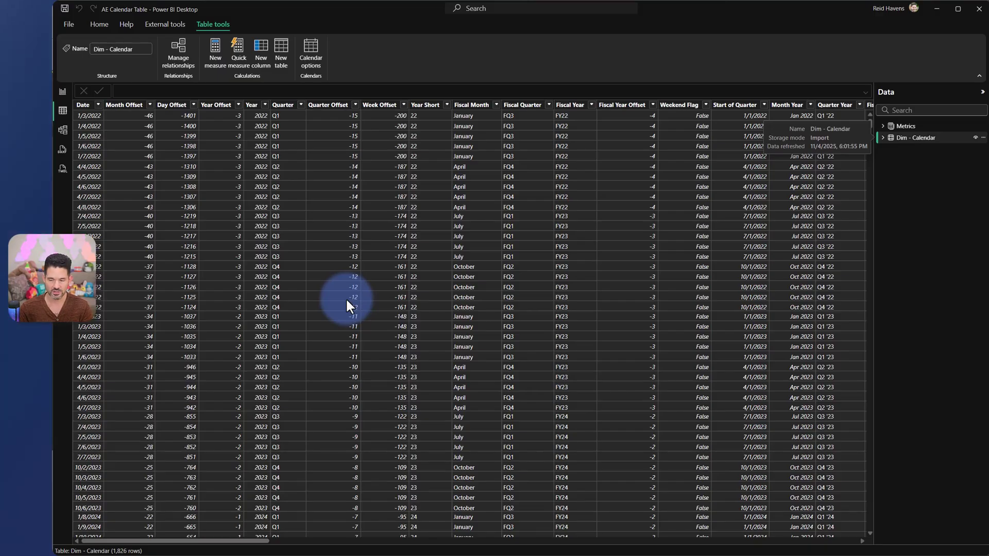
{"action": "right_click", "coordinate": [898, 136]}
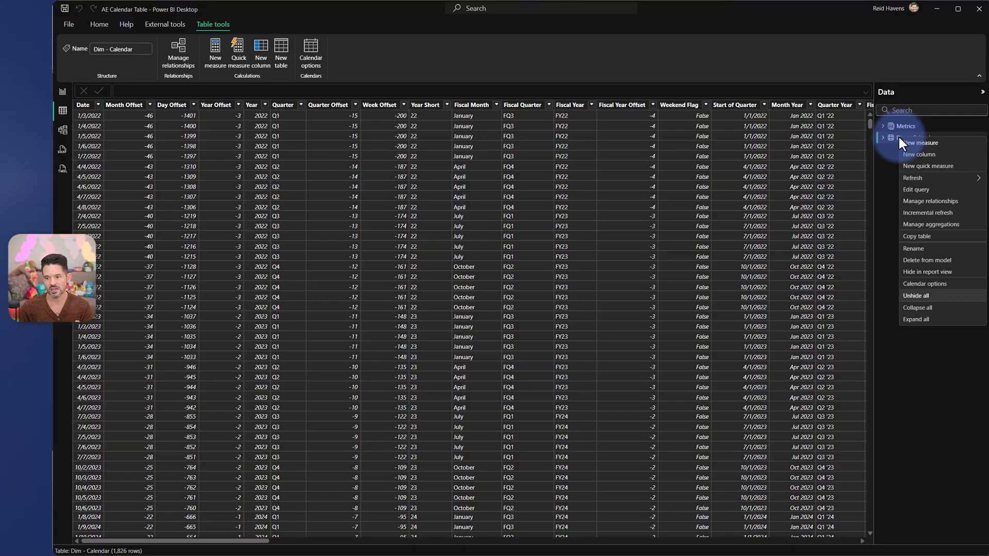
{"action": "left_click", "coordinate": [934, 283]}
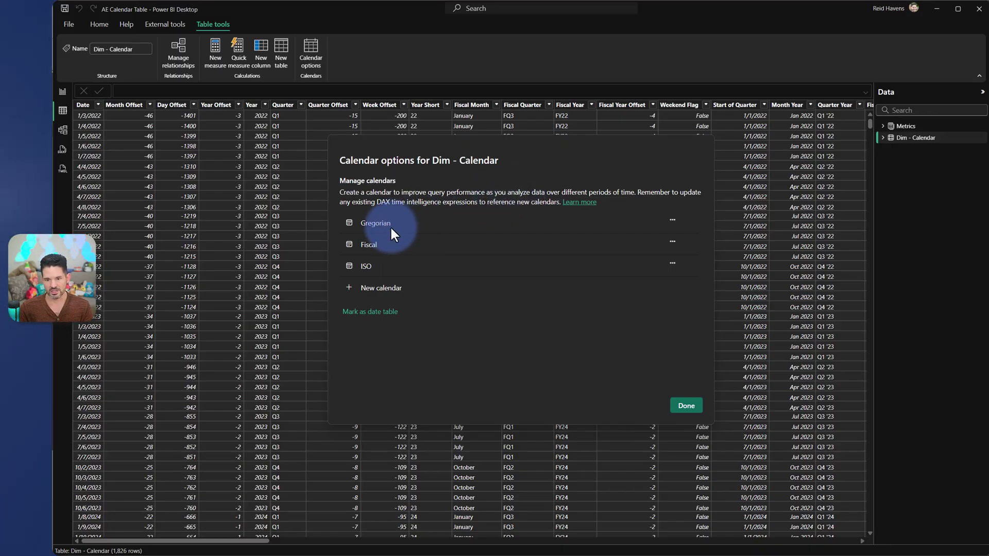
{"action": "left_click", "coordinate": [672, 220]}
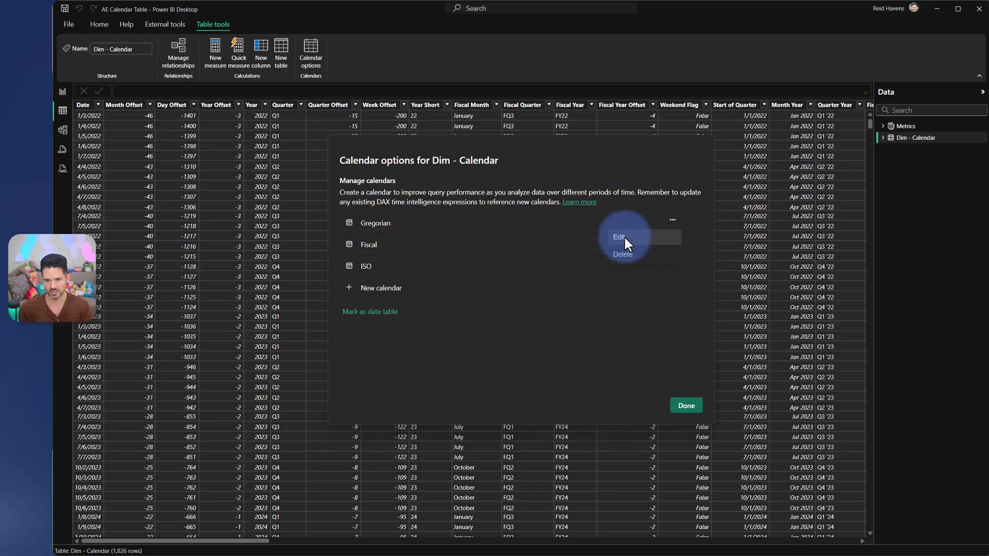
Edit the Gregorian calendar, review its category rows, and validate the column mappings as a valid calendar.
{"action": "left_click", "coordinate": [623, 237]}
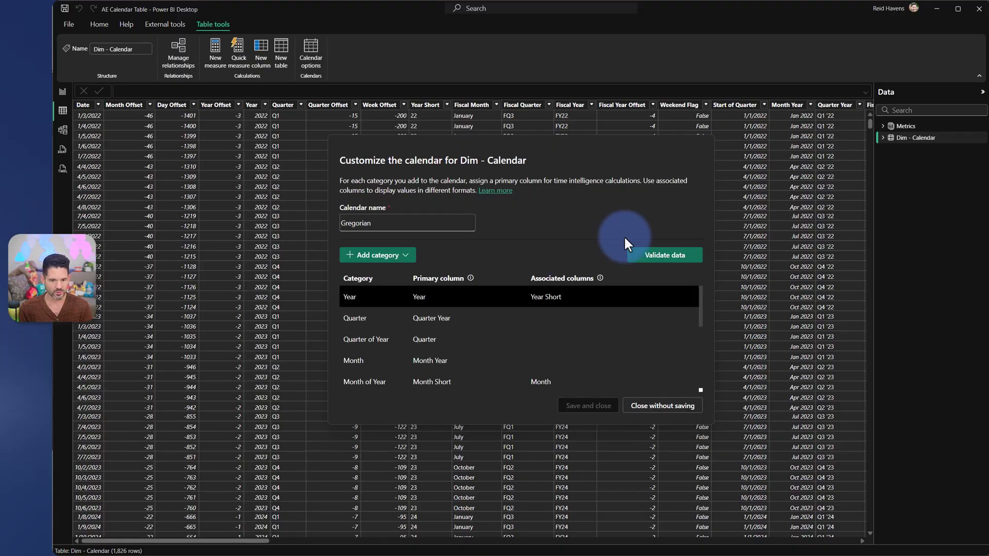
{"action": "left_click", "coordinate": [383, 254]}
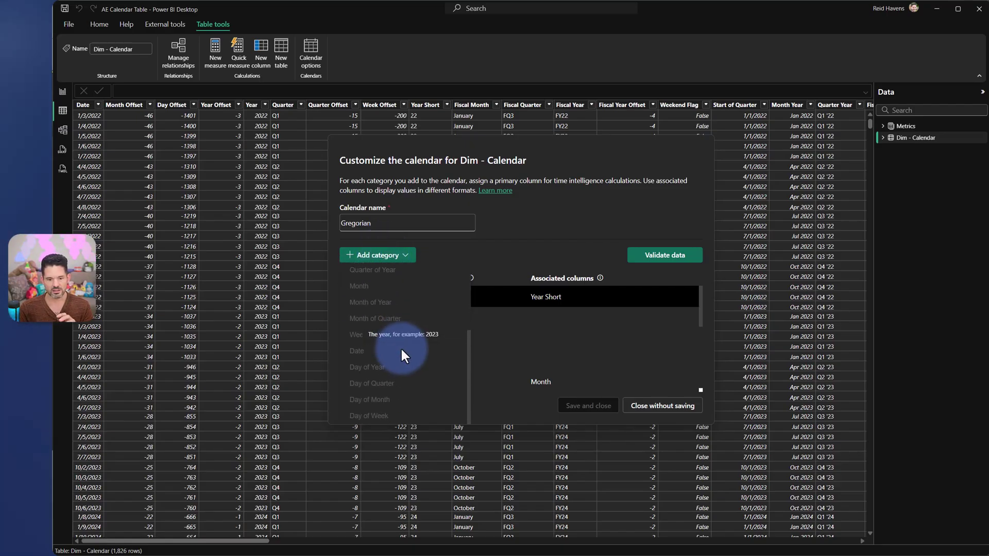
{"action": "left_click", "coordinate": [549, 233]}
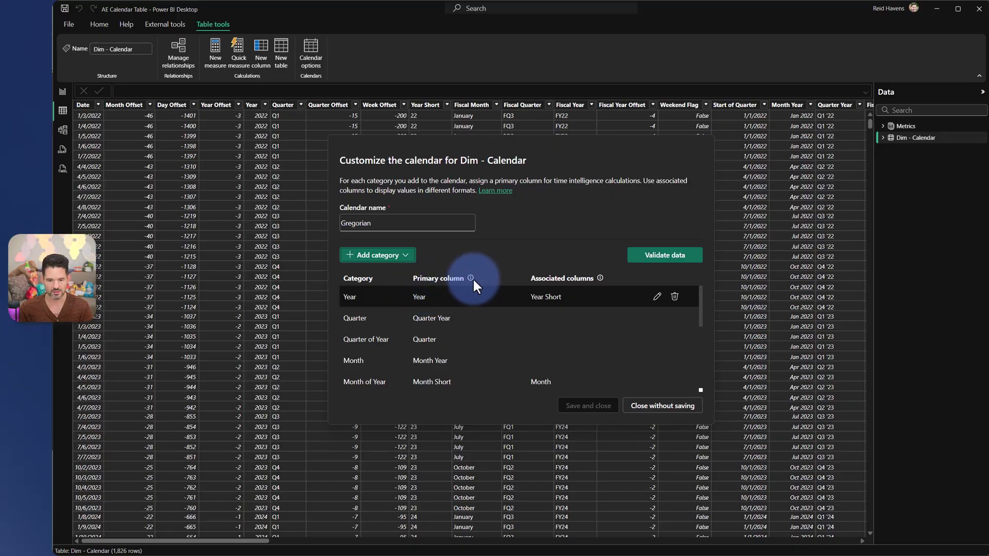
{"action": "mouse_move", "coordinate": [473, 280]}
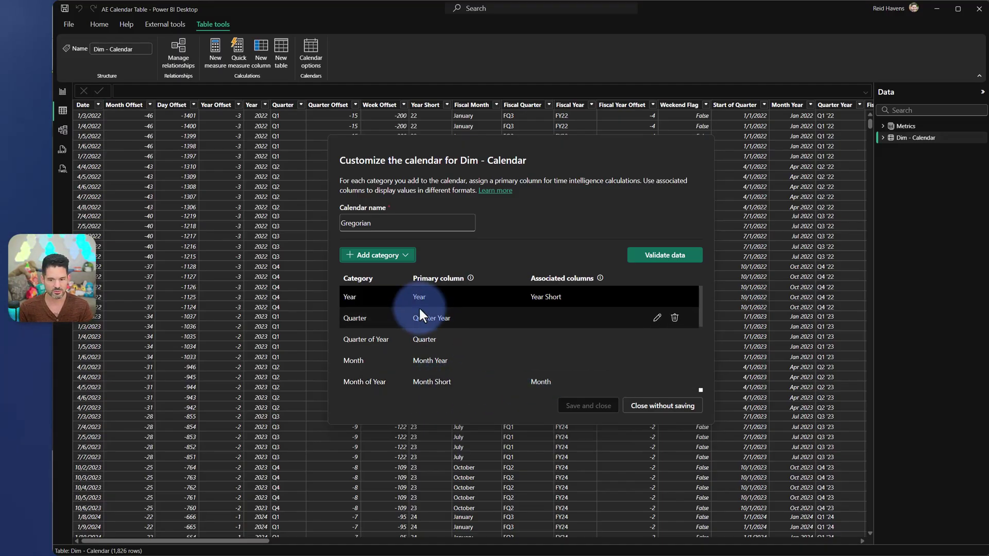
{"action": "scroll", "coordinate": [420, 312], "scroll_direction": "down", "scroll_amount": 5}
{"action": "scroll", "coordinate": [419, 314], "scroll_direction": "up", "scroll_amount": 2}
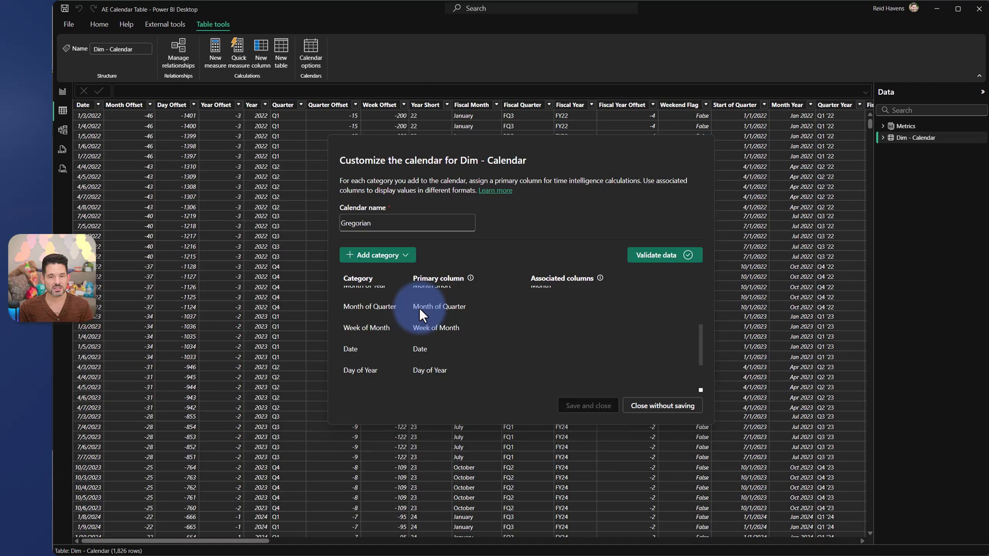
{"action": "left_click", "coordinate": [650, 258]}
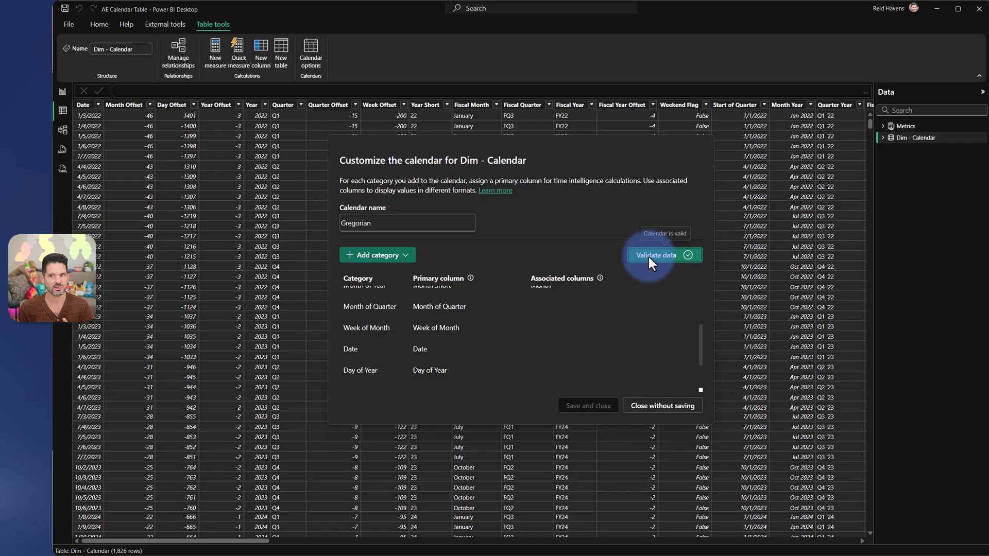
{"action": "left_click", "coordinate": [395, 252]}
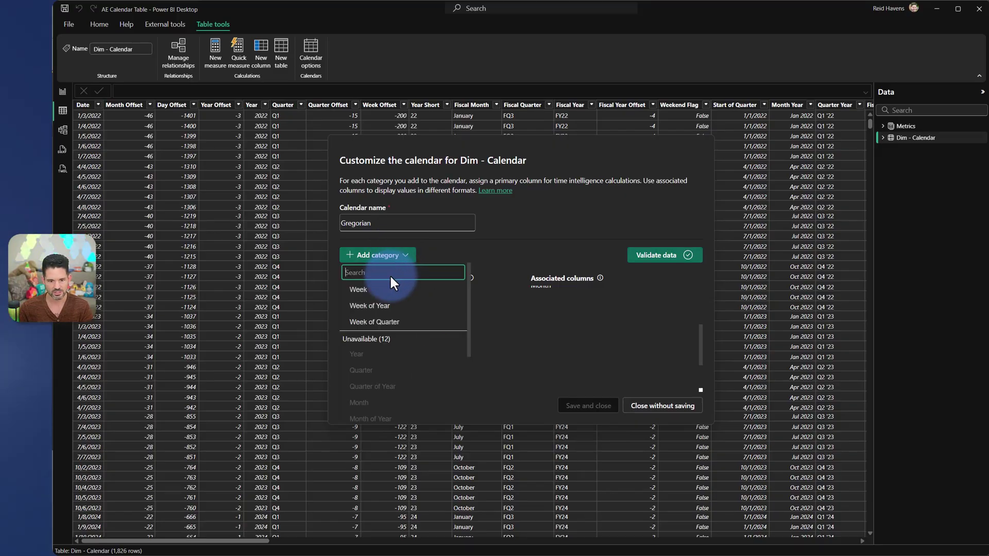
{"action": "left_click", "coordinate": [379, 321]}
{"action": "left_click", "coordinate": [498, 327]}
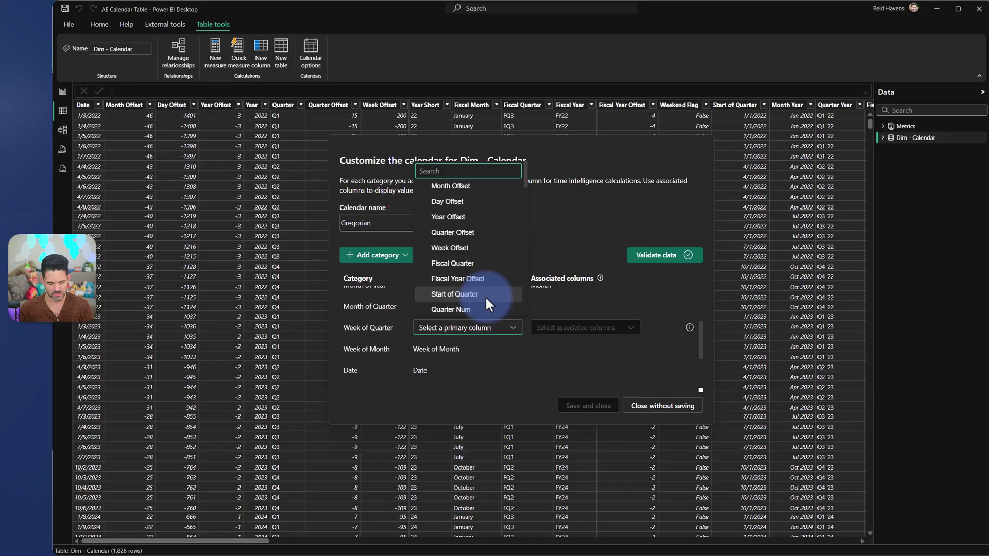
{"action": "type", "text": "week of"}
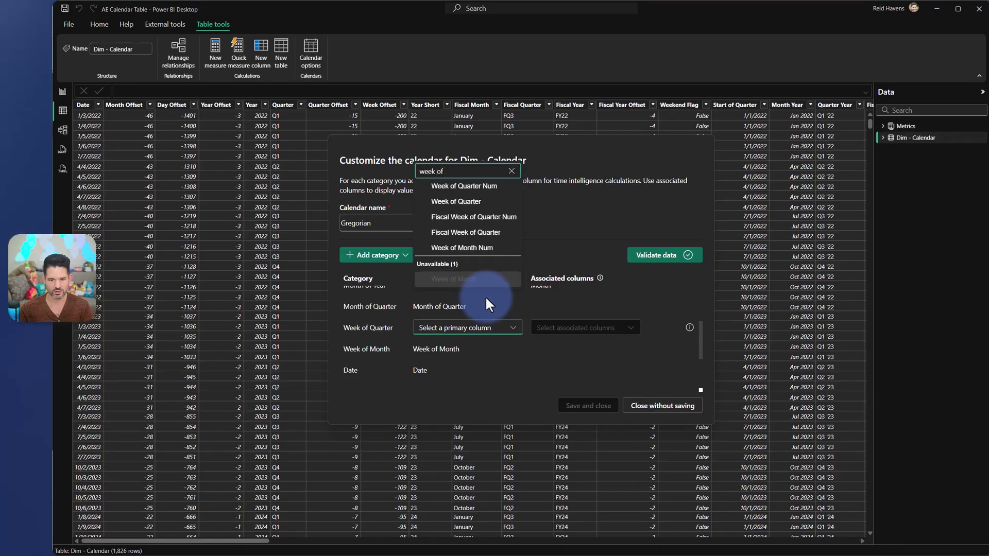
{"action": "left_click", "coordinate": [456, 202]}
{"action": "left_click", "coordinate": [644, 255]}
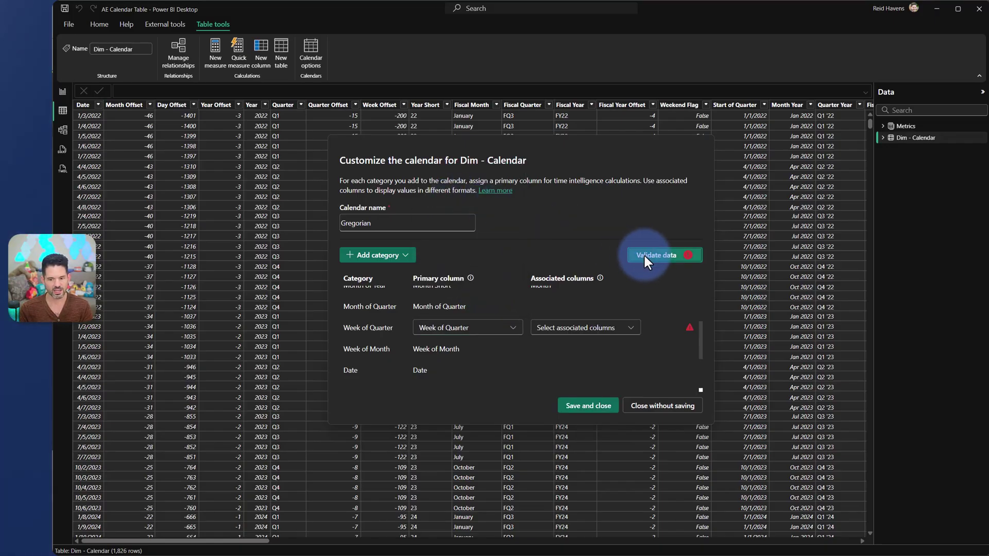
{"action": "mouse_move", "coordinate": [688, 325]}
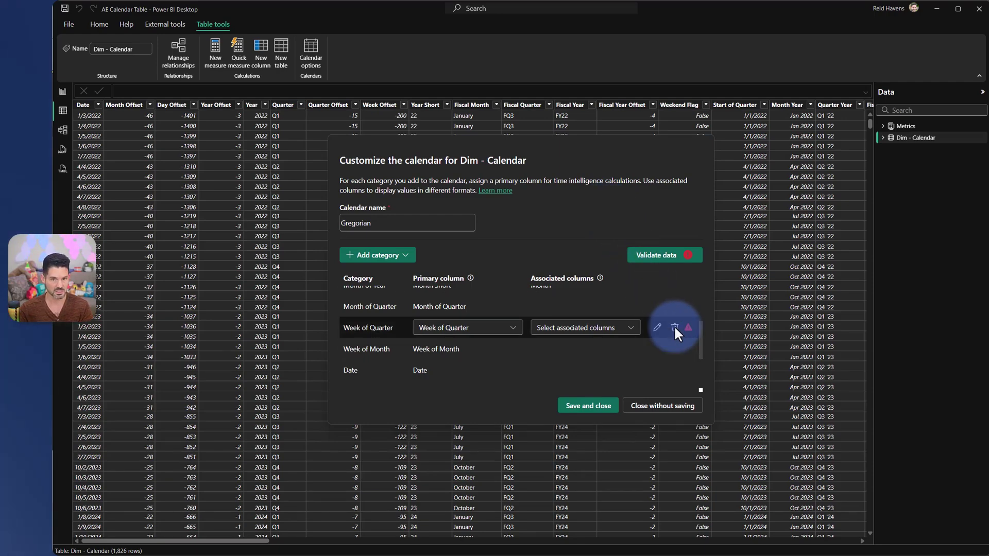
{"action": "left_click", "coordinate": [674, 328]}
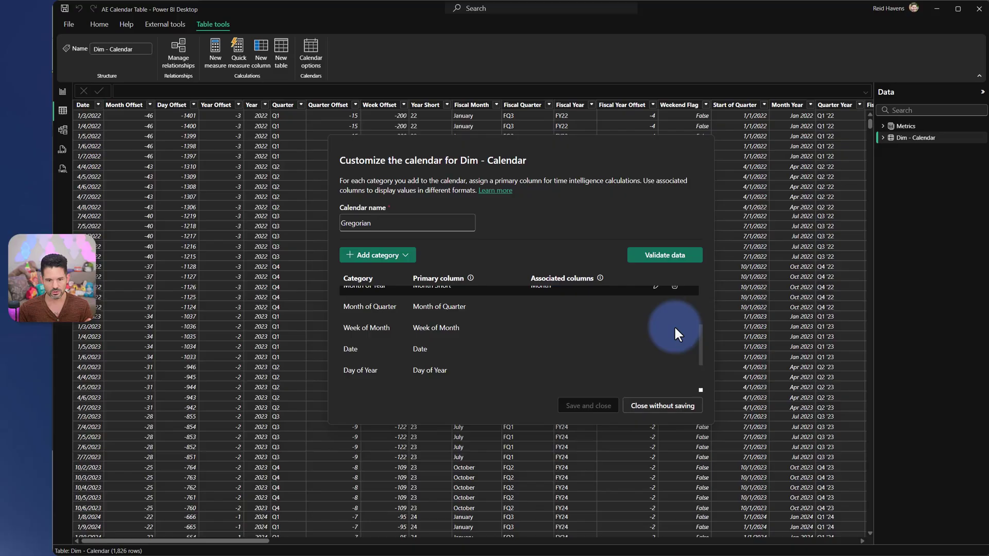
Close the Customize the calendar dialog without saving the Gregorian changes.
{"action": "left_click", "coordinate": [637, 406]}
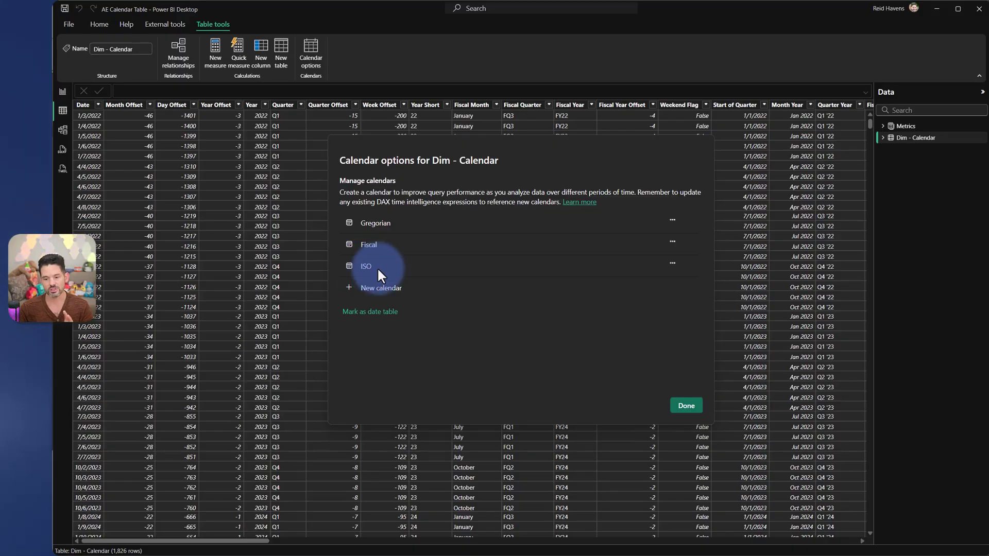
Compare PY Sales, which uses 'Dim - Calendar'[Date], with PY Sales (Default), which uses DATEADD('Default', -1, YEAR).
{"action": "left_click", "coordinate": [686, 406]}
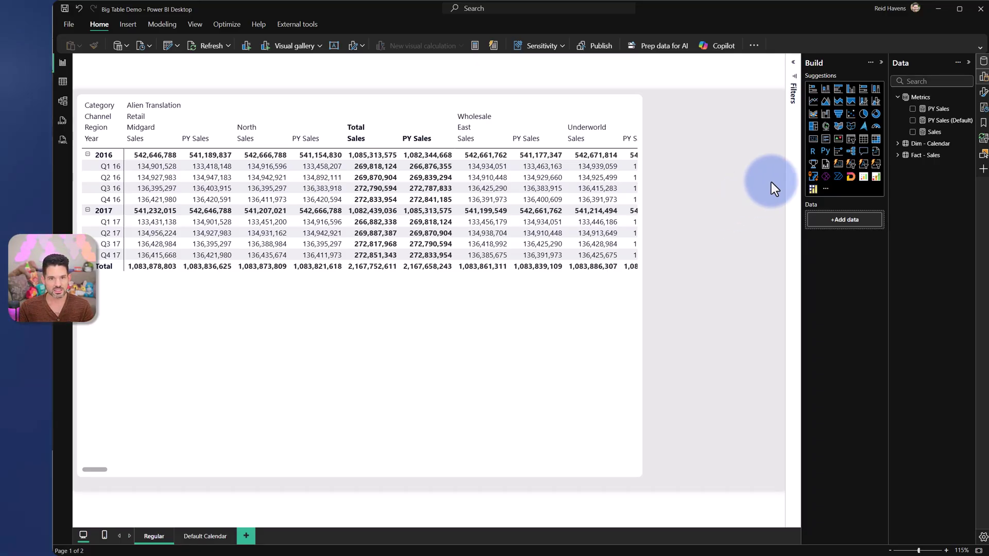
{"action": "left_click", "coordinate": [937, 108]}
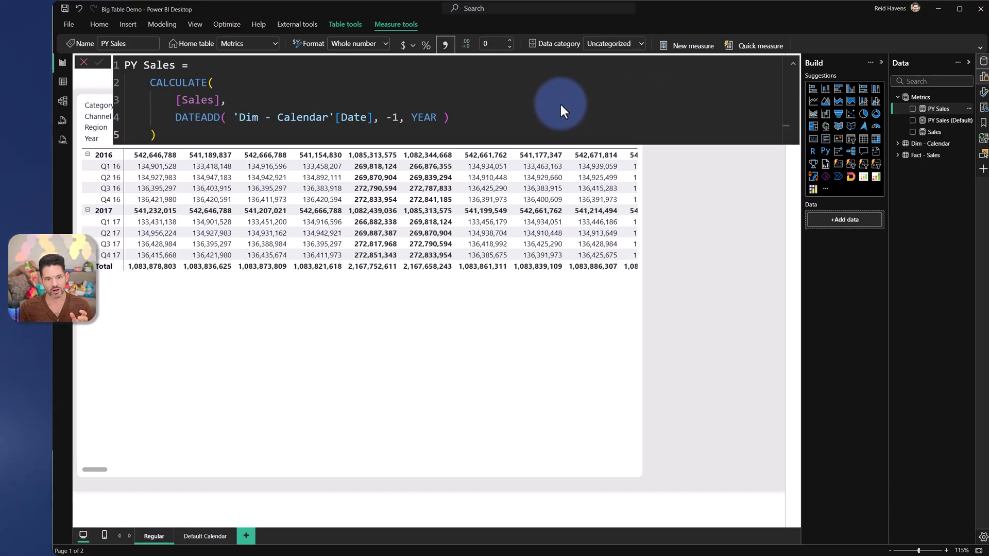
{"action": "left_click_drag", "start_coordinate": [240, 112], "coordinate": [360, 123]}
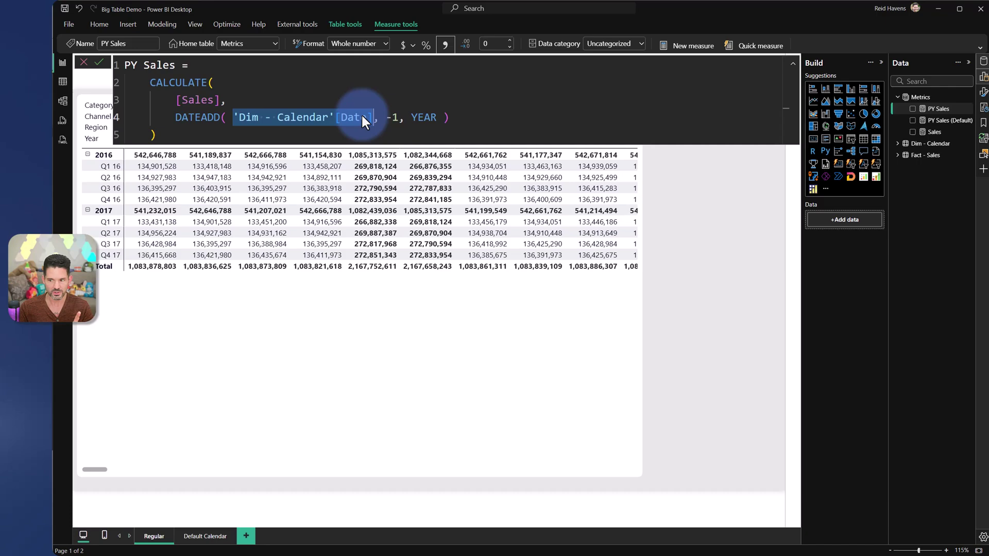
{"action": "left_click", "coordinate": [933, 119]}
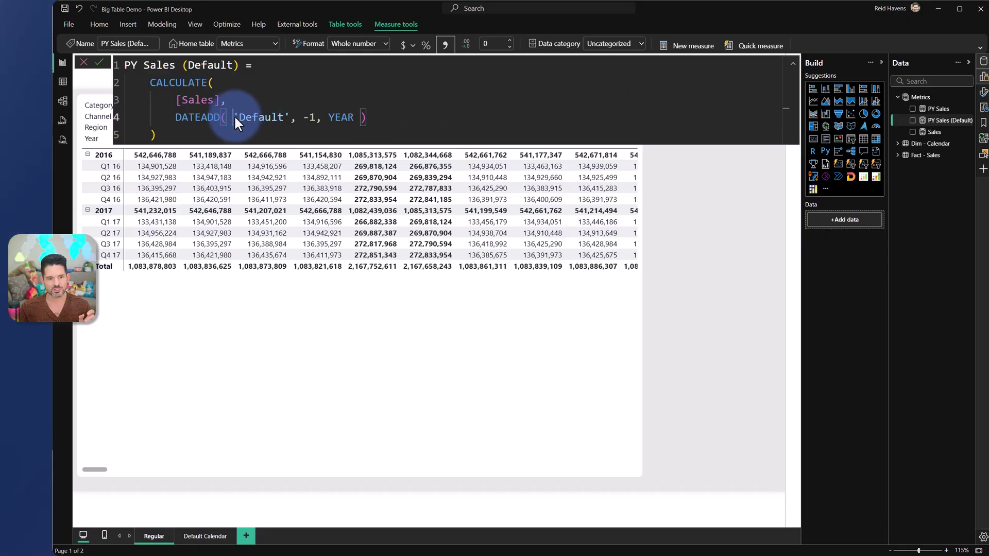
{"action": "left_click_drag", "start_coordinate": [233, 116], "coordinate": [288, 115]}
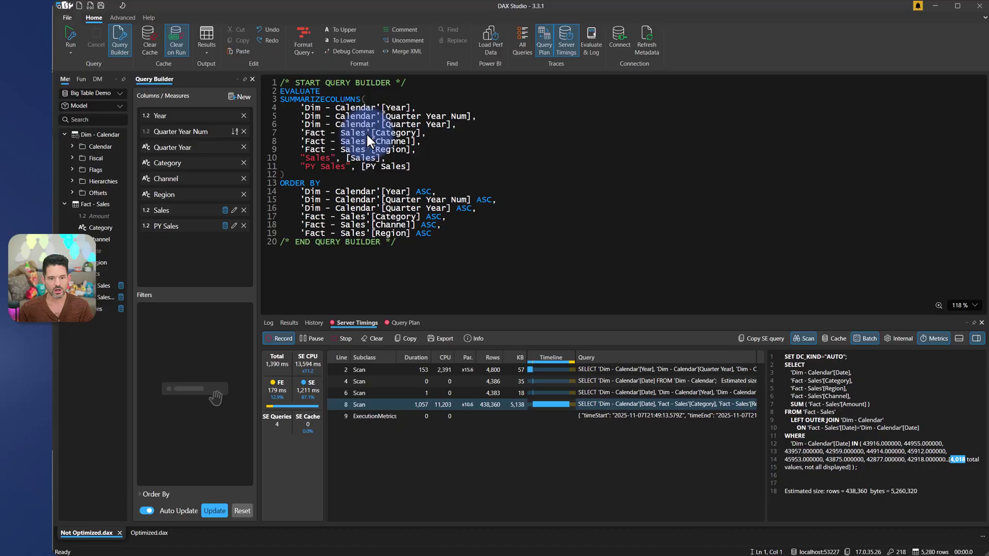
Highlight the Sales and PY Sales query lines and inspect the 1,057 ms storage-engine scan.
{"action": "left_click_drag", "start_coordinate": [430, 166], "coordinate": [275, 166]}
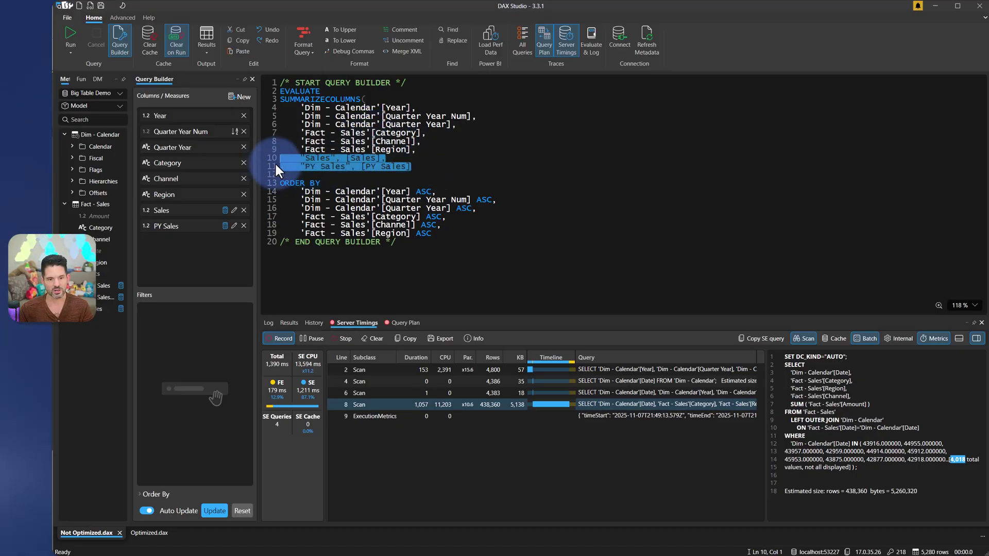
{"action": "left_click", "coordinate": [292, 165]}
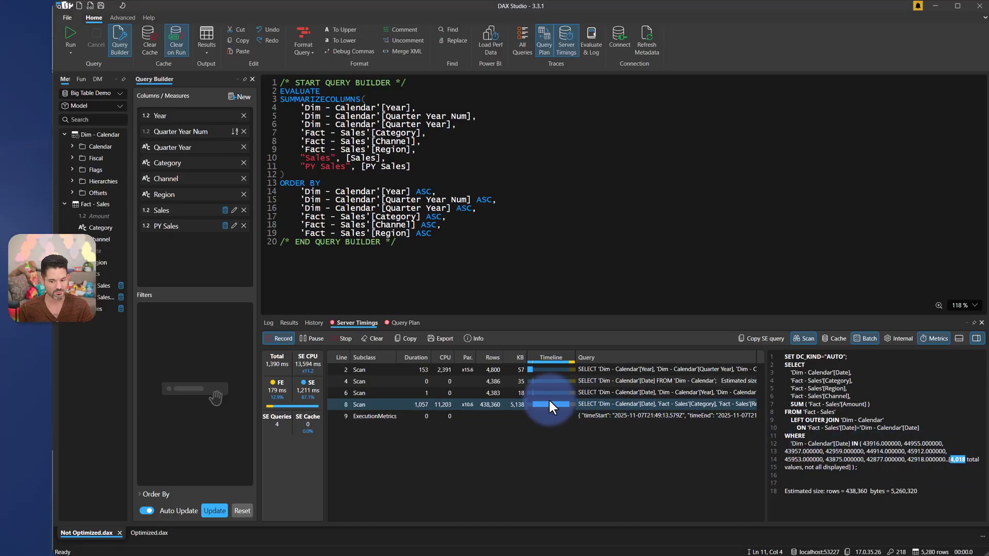
{"action": "mouse_move", "coordinate": [549, 401]}
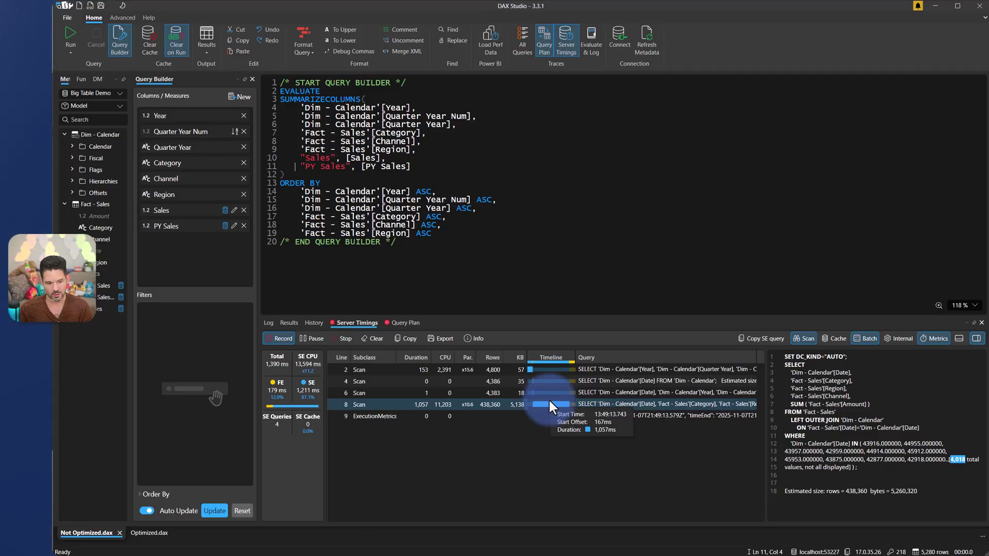
In Optimized.dax, point out the PY Sales (Default) line and inspect the SE query's WHERE filter.
{"action": "left_click", "coordinate": [150, 538]}
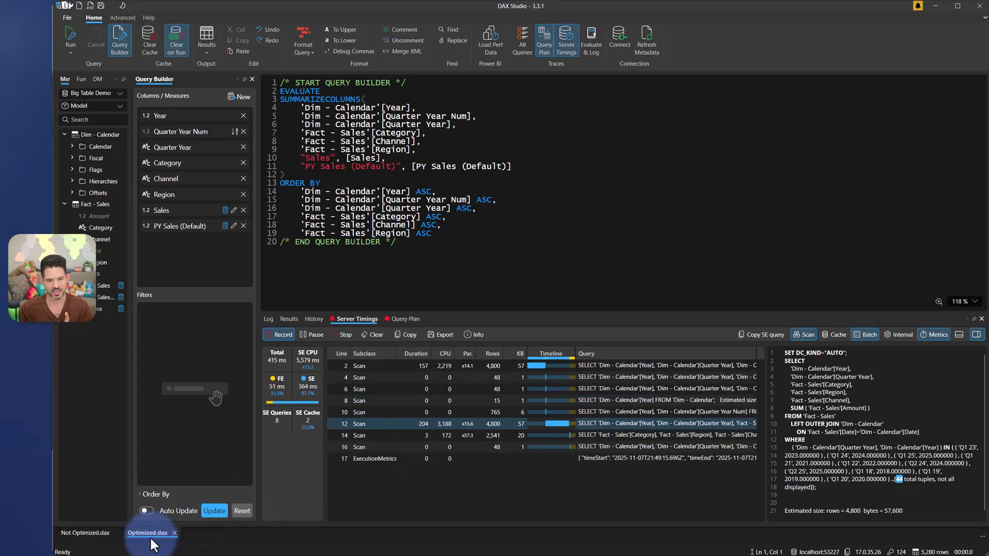
{"action": "left_click_drag", "start_coordinate": [298, 164], "coordinate": [401, 163]}
{"action": "left_click", "coordinate": [401, 163]}
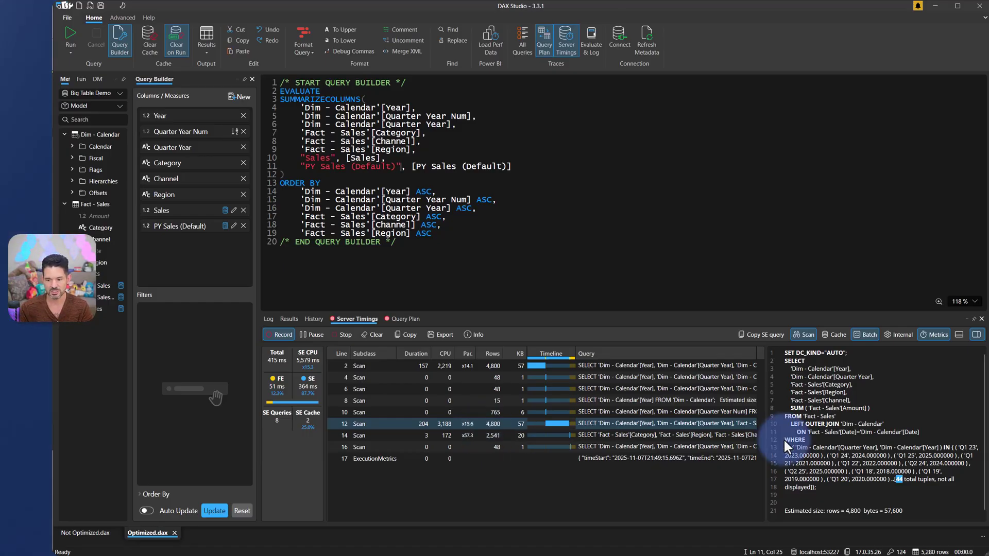
{"action": "left_click_drag", "start_coordinate": [784, 438], "coordinate": [819, 490]}
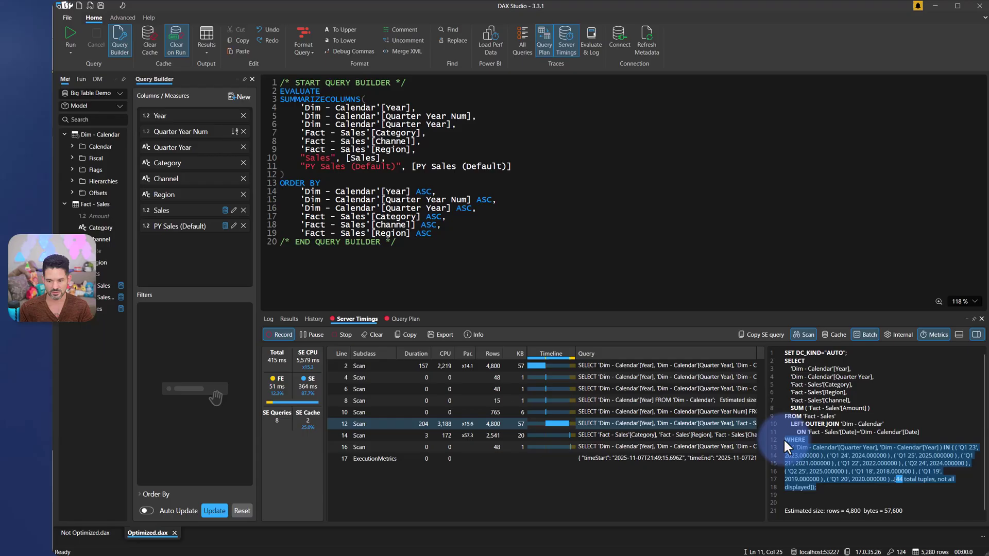
{"action": "left_click", "coordinate": [821, 490]}
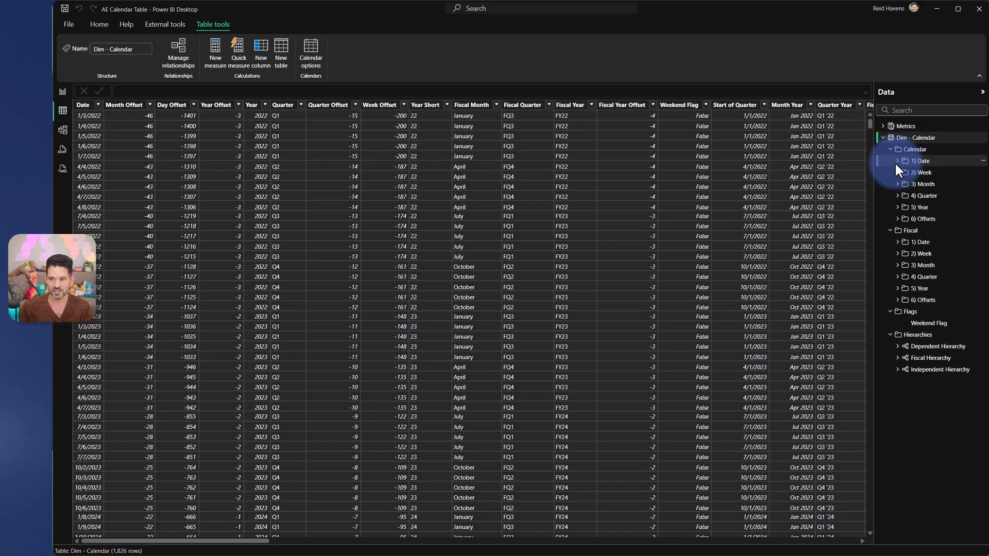
Inspect Day Offset under Calendar > 6) Offsets, then collapse the Offsets, Calendar, Fiscal, Flags and Hierarchies folders.
{"action": "left_click", "coordinate": [896, 219]}
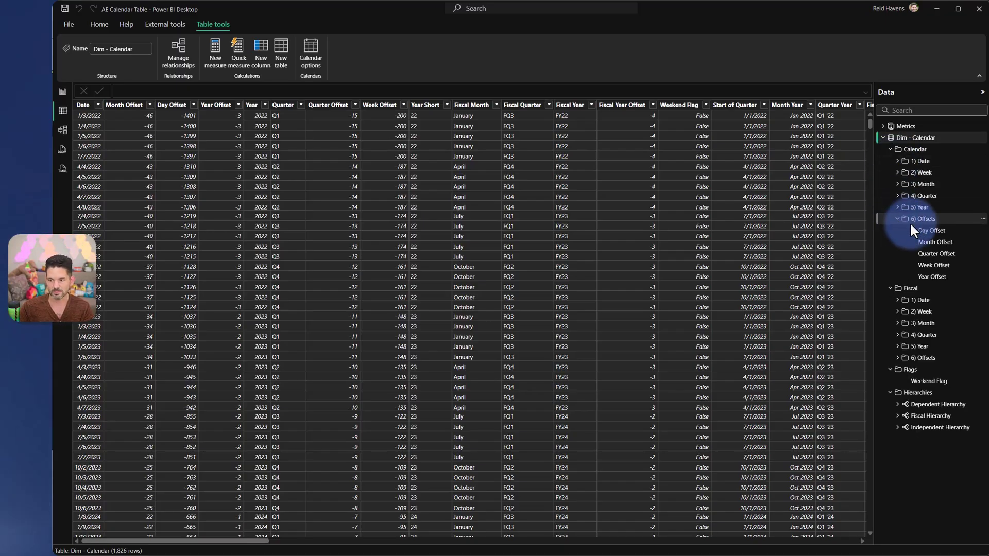
{"action": "left_click", "coordinate": [932, 230]}
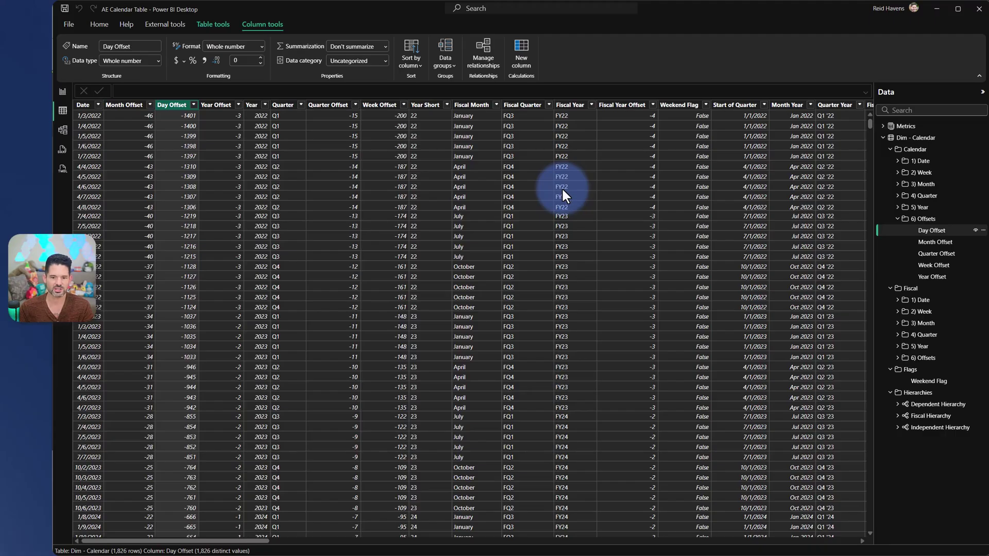
{"action": "left_click", "coordinate": [898, 218]}
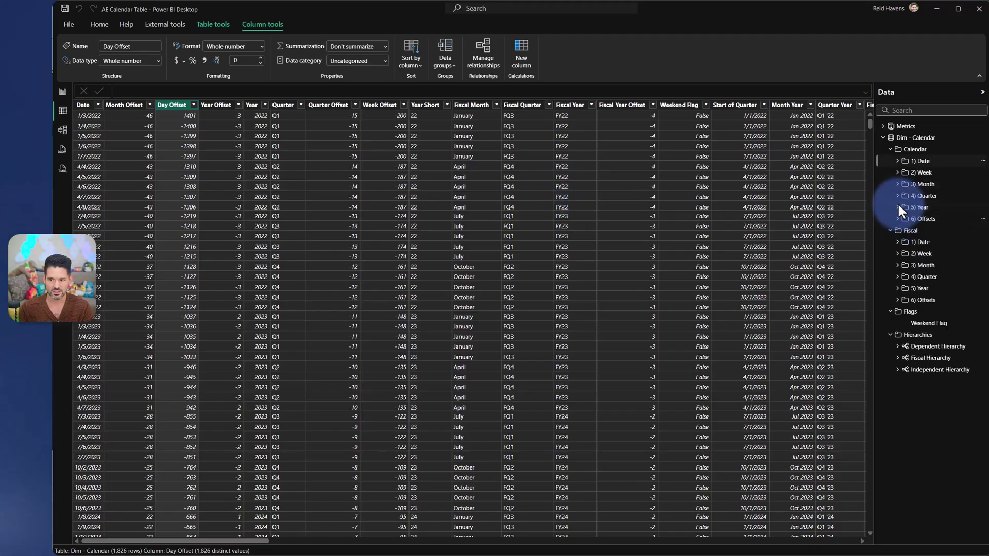
{"action": "left_click", "coordinate": [891, 150]}
{"action": "left_click", "coordinate": [890, 160]}
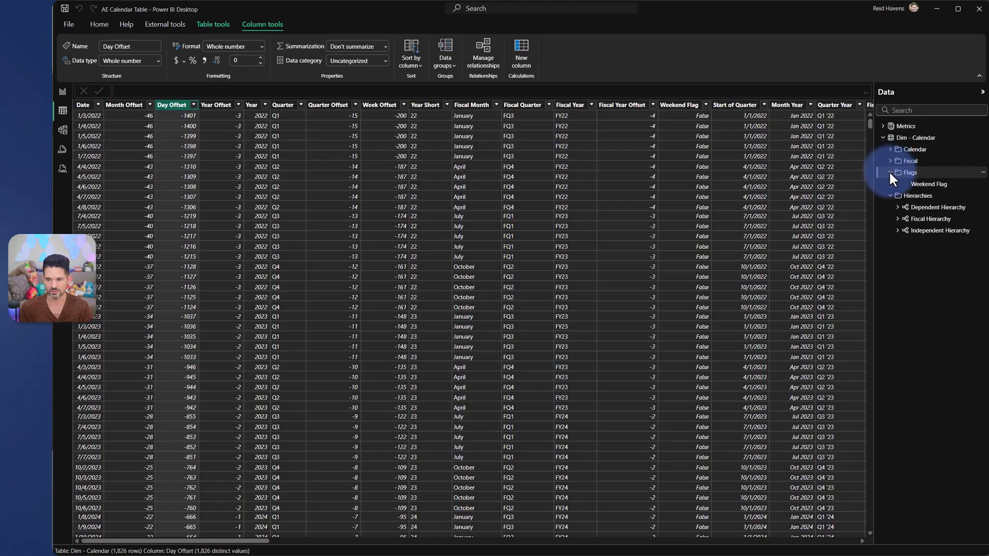
{"action": "left_click", "coordinate": [890, 172]}
{"action": "left_click", "coordinate": [889, 183]}
{"action": "right_click", "coordinate": [898, 139]}
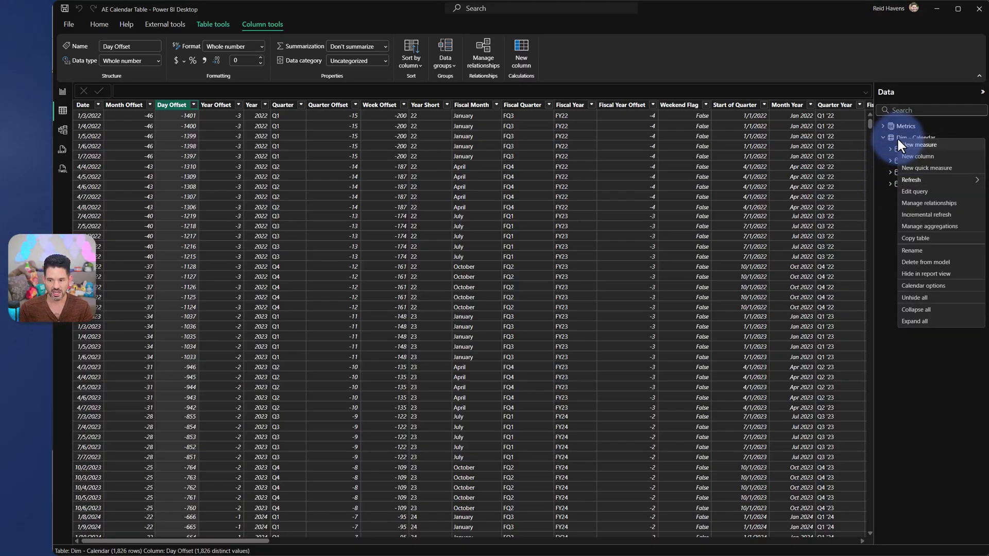
{"action": "left_click", "coordinate": [928, 285]}
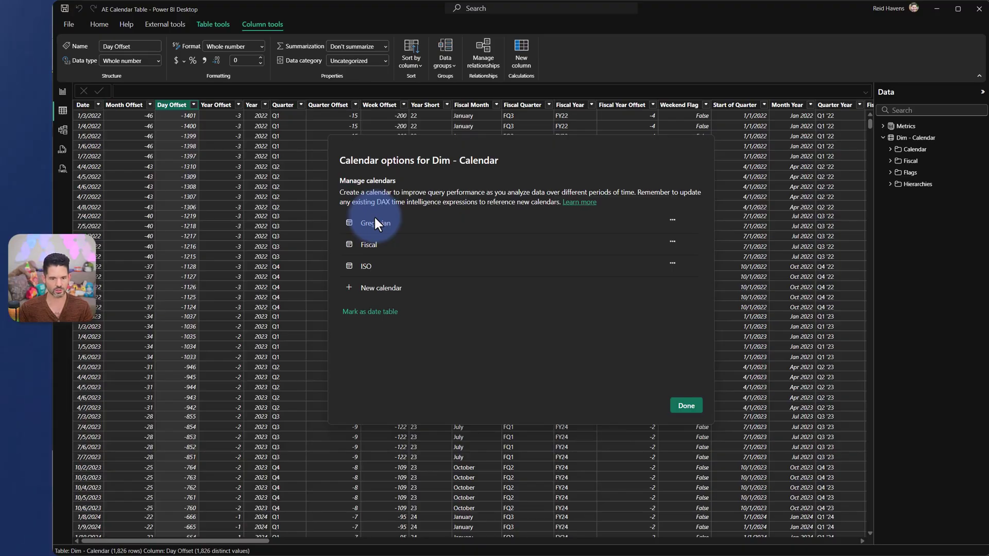
{"action": "left_click", "coordinate": [672, 241]}
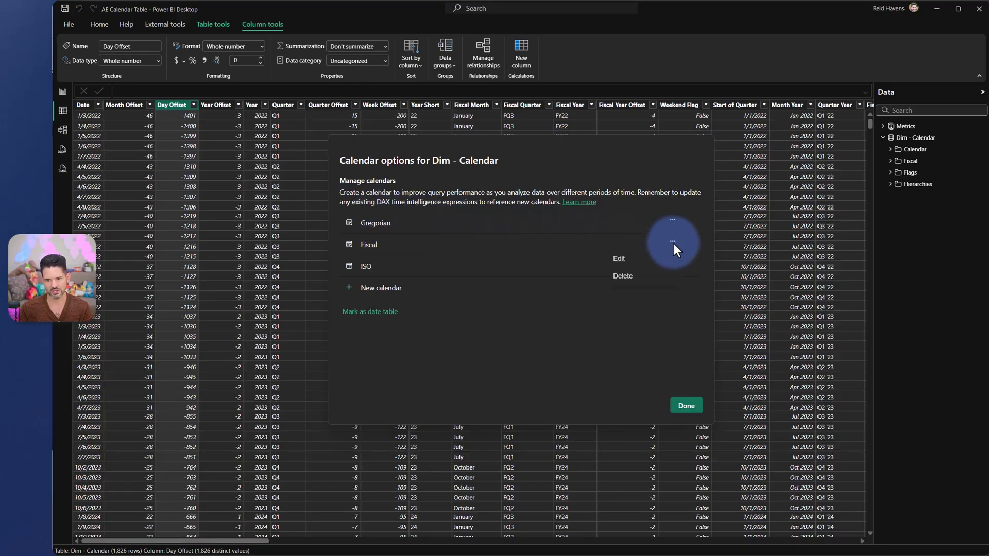
{"action": "left_click", "coordinate": [634, 262]}
{"action": "scroll", "coordinate": [521, 358], "scroll_direction": "down", "scroll_amount": 5}
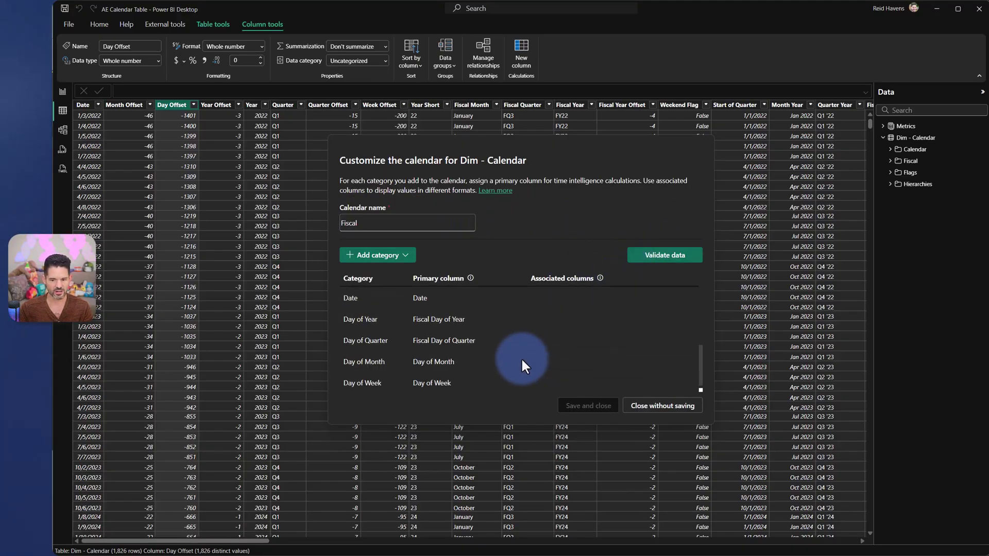
{"action": "scroll", "coordinate": [521, 357], "scroll_direction": "up", "scroll_amount": 5}
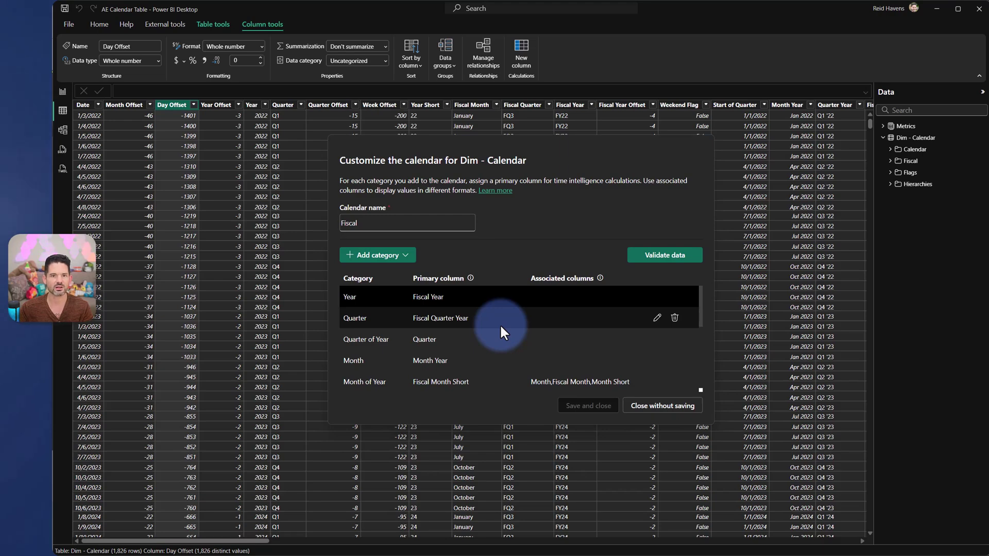
{"action": "left_click", "coordinate": [652, 405]}
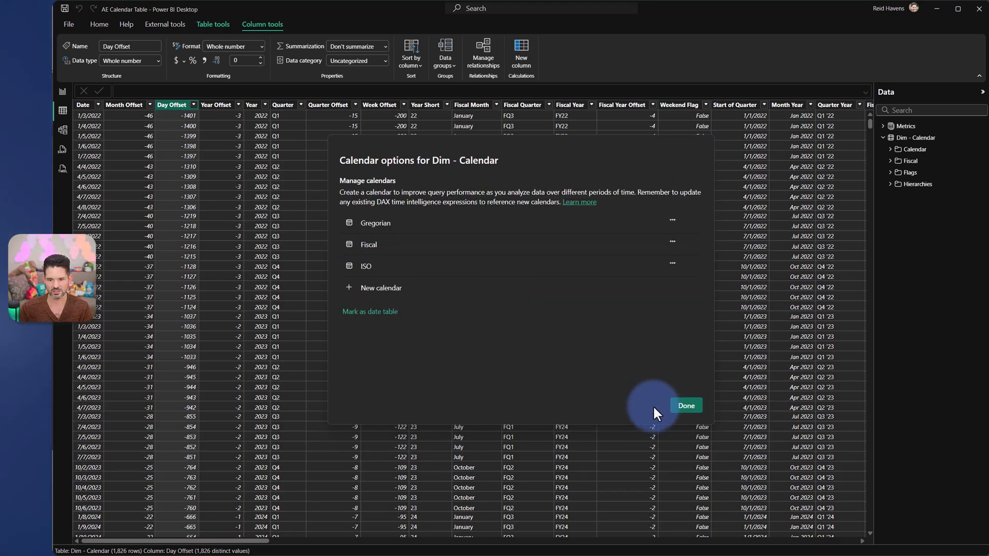
{"action": "left_click", "coordinate": [690, 410]}
Review the full Dim - Calendar TMDL script, then return to the table's data grid.
{"action": "left_click", "coordinate": [61, 170]}
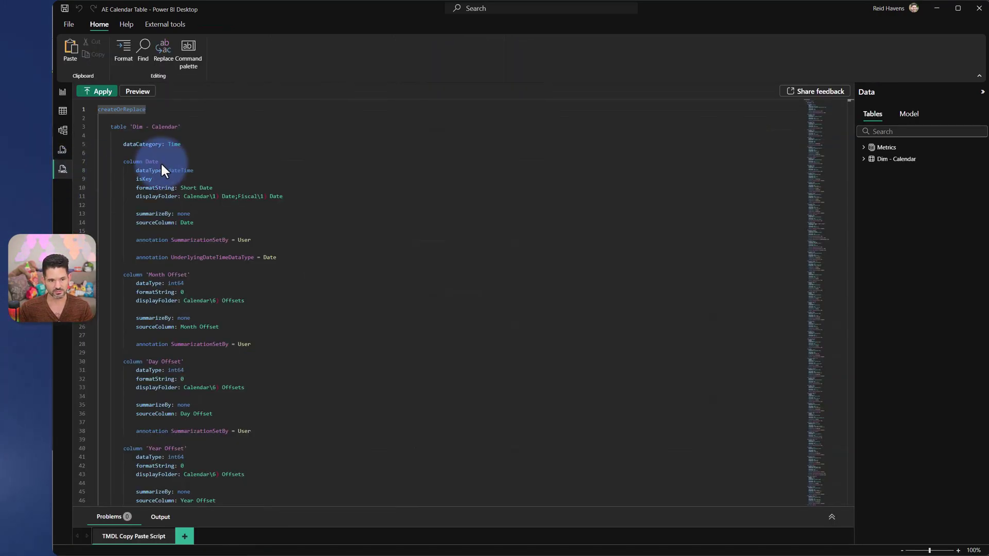
{"action": "key", "text": "ctrl+a"}
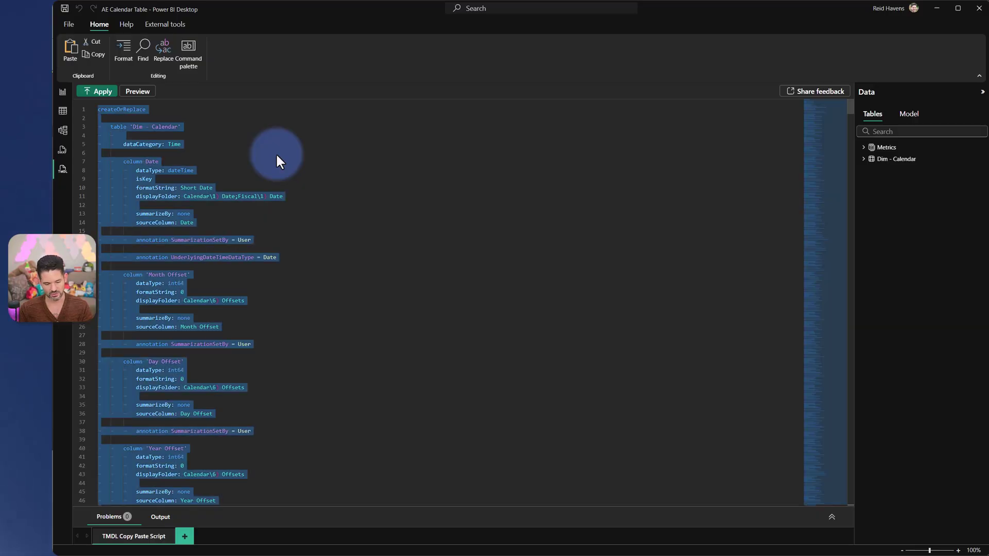
{"action": "left_click", "coordinate": [276, 152]}
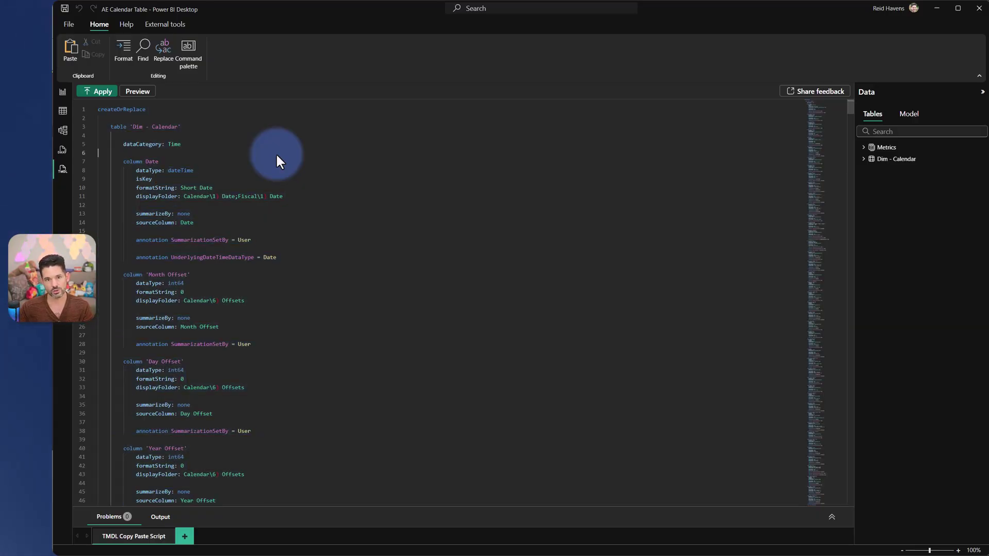
{"action": "scroll", "coordinate": [276, 156], "scroll_direction": "down", "scroll_amount": 20}
{"action": "scroll", "coordinate": [289, 154], "scroll_direction": "down", "scroll_amount": 10}
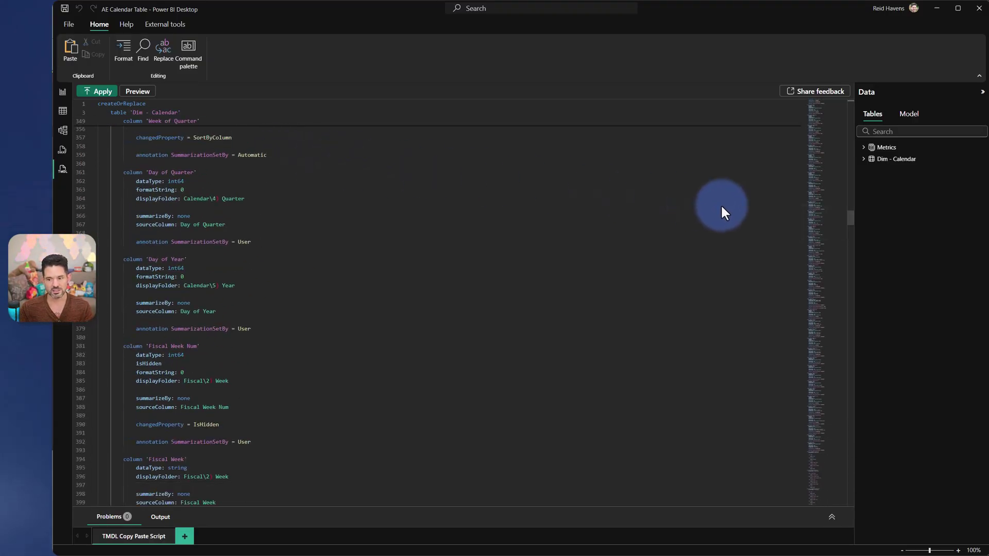
{"action": "left_click_drag", "start_coordinate": [850, 219], "coordinate": [853, 111]}
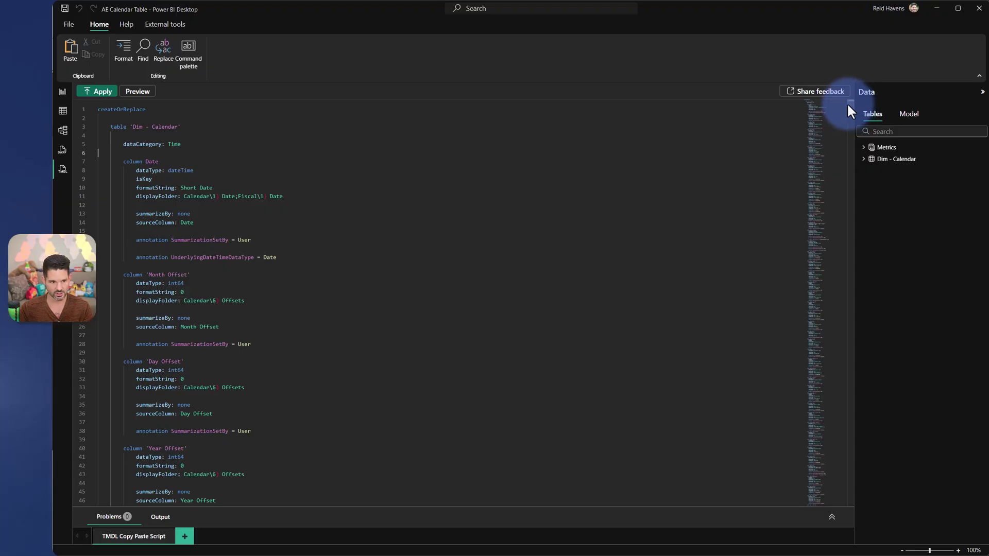
{"action": "left_click", "coordinate": [61, 112]}
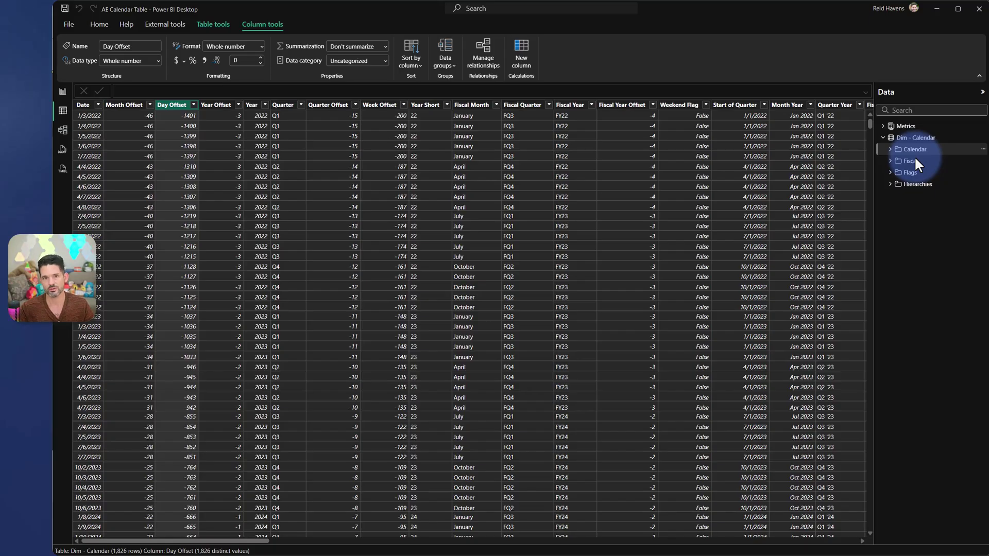
In Power Query Editor, inspect the Added Day of Year, Added ISO Day of Year and Added Fiscal Year Num steps.
{"action": "left_click", "coordinate": [92, 24]}
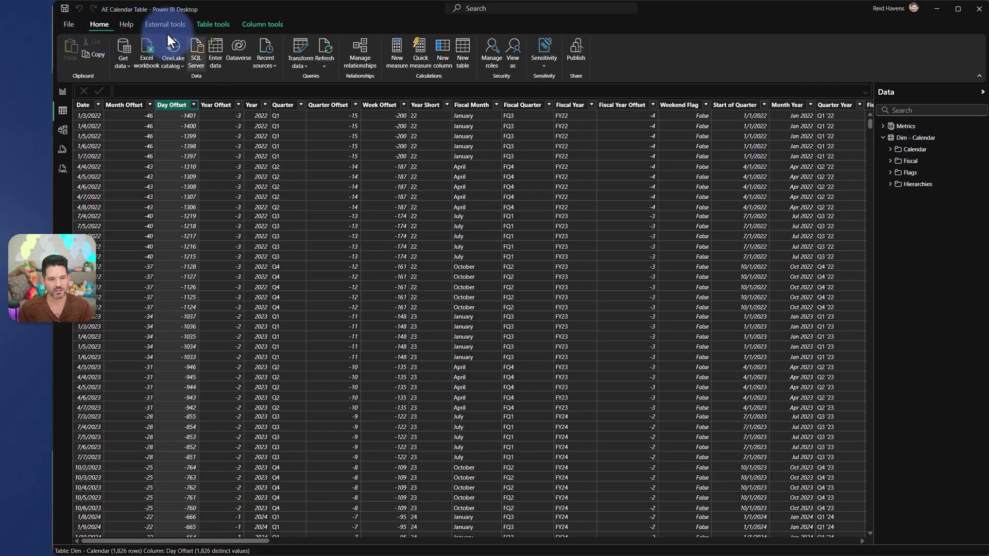
{"action": "left_click", "coordinate": [300, 49]}
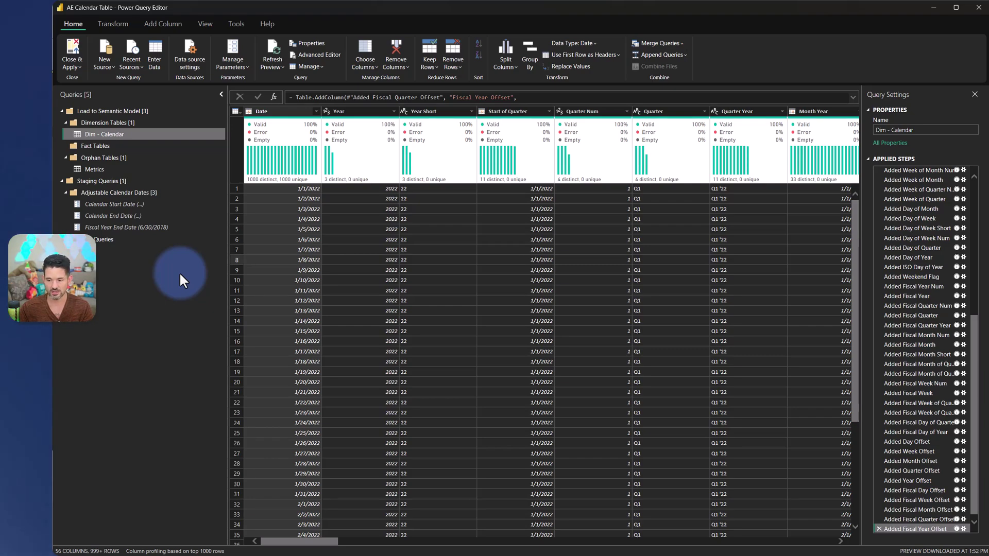
{"action": "left_click", "coordinate": [950, 258]}
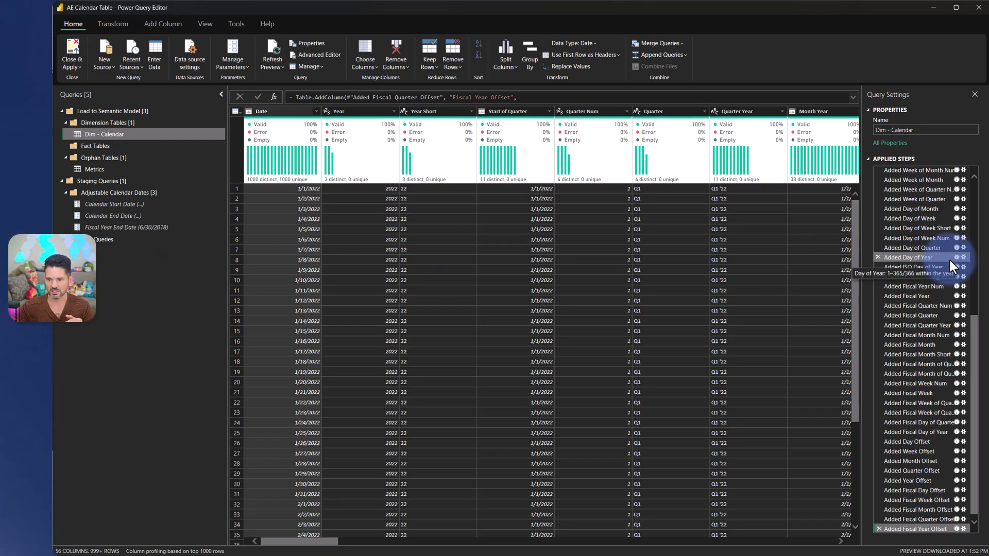
{"action": "left_click", "coordinate": [950, 263]}
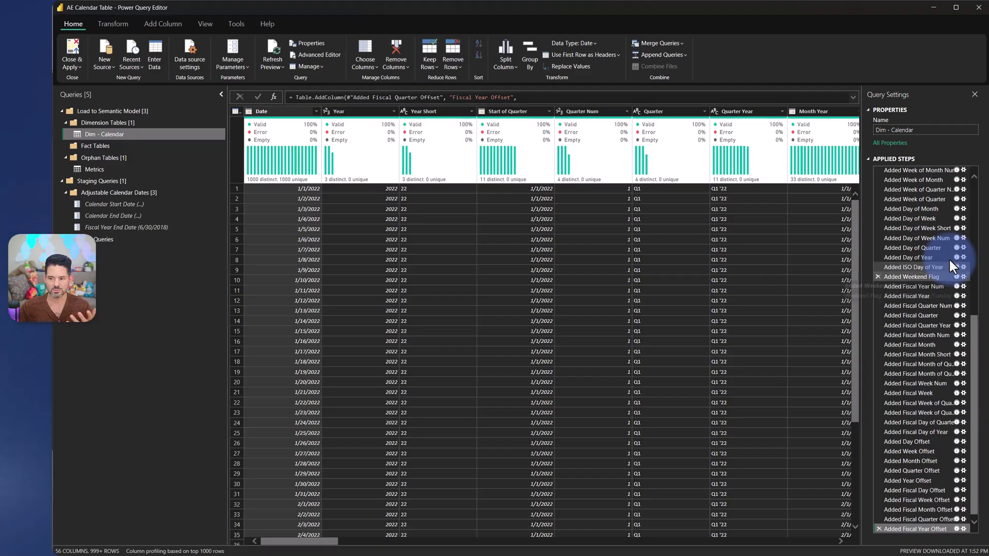
{"action": "left_click", "coordinate": [954, 286]}
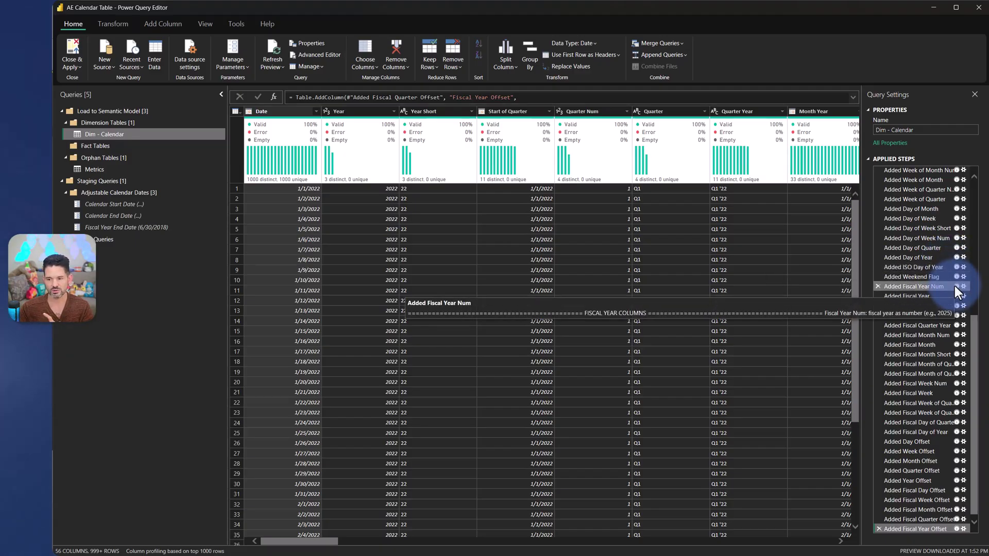